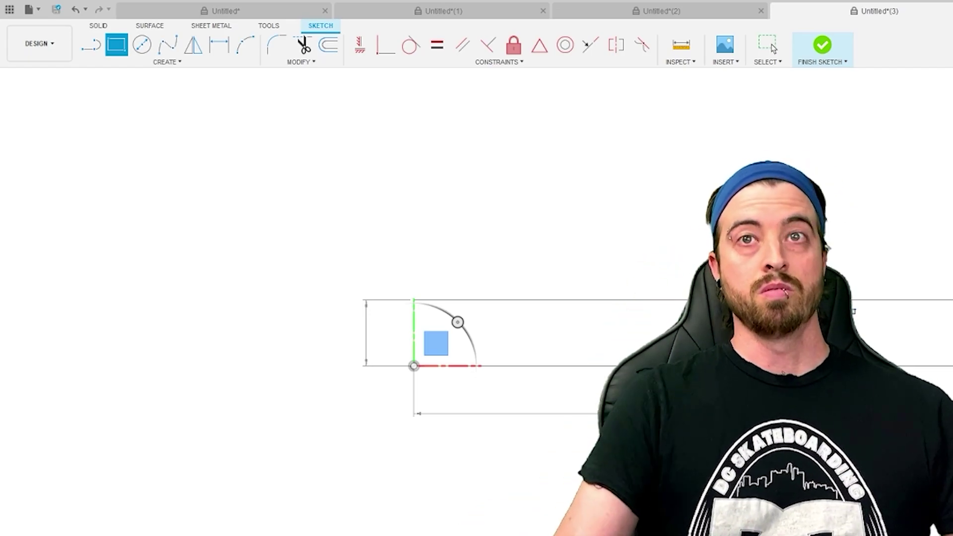
type("200")
Size the rectangle to 190 by 200 and place the blade reference canvas inside it.
key("Tab")
type("190")
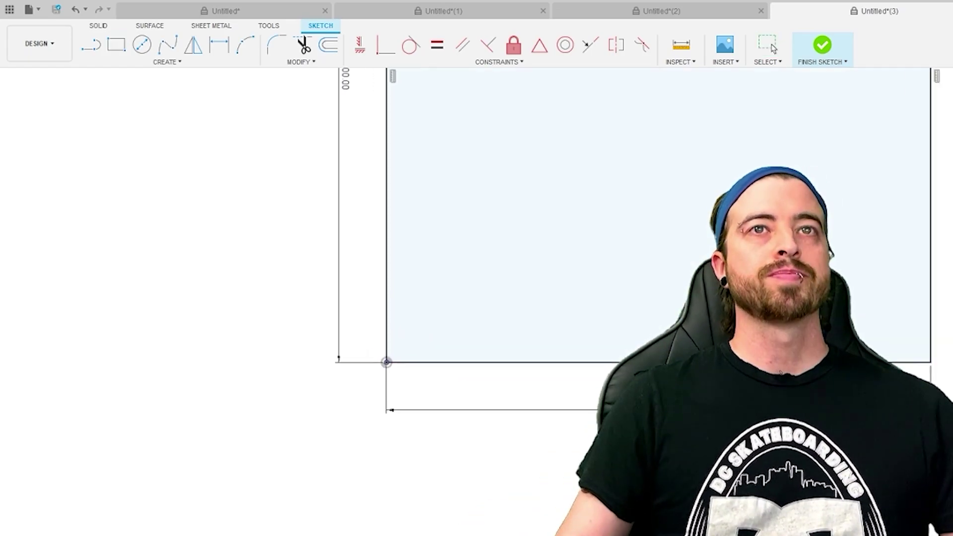
key("Return")
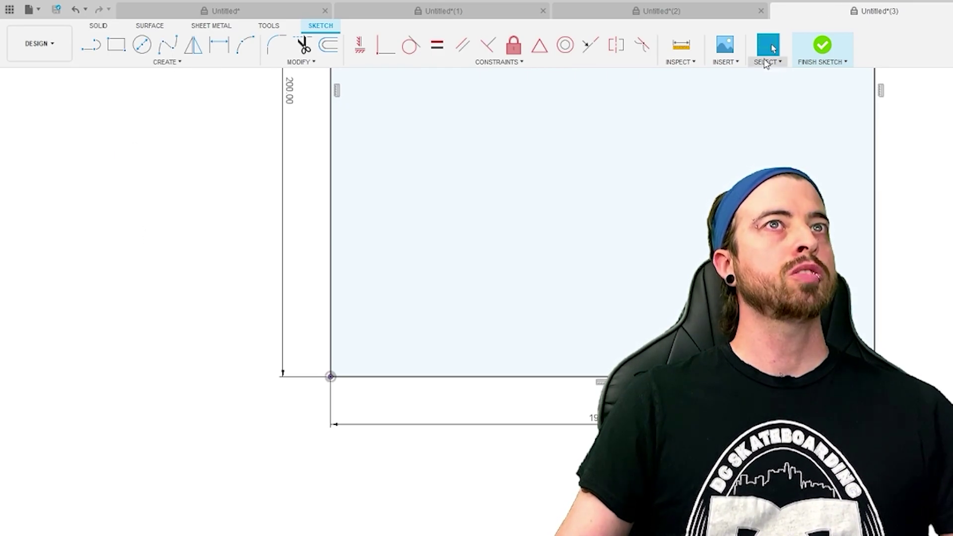
left_click(331, 376)
key("m")
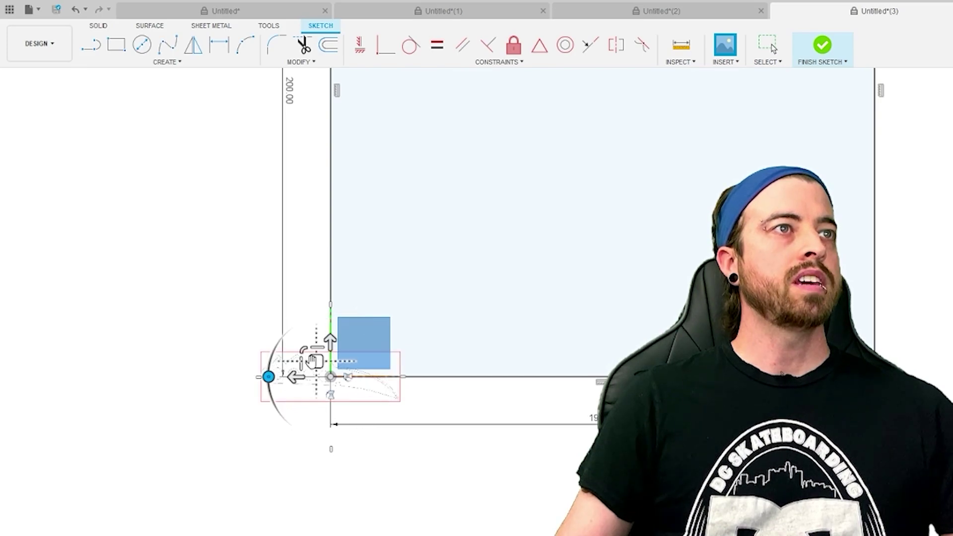
mouse_move(314, 361)
left_mouse_down()
mouse_move(505, 288)
mouse_move(599, 281)
mouse_move(593, 272)
left_mouse_up()
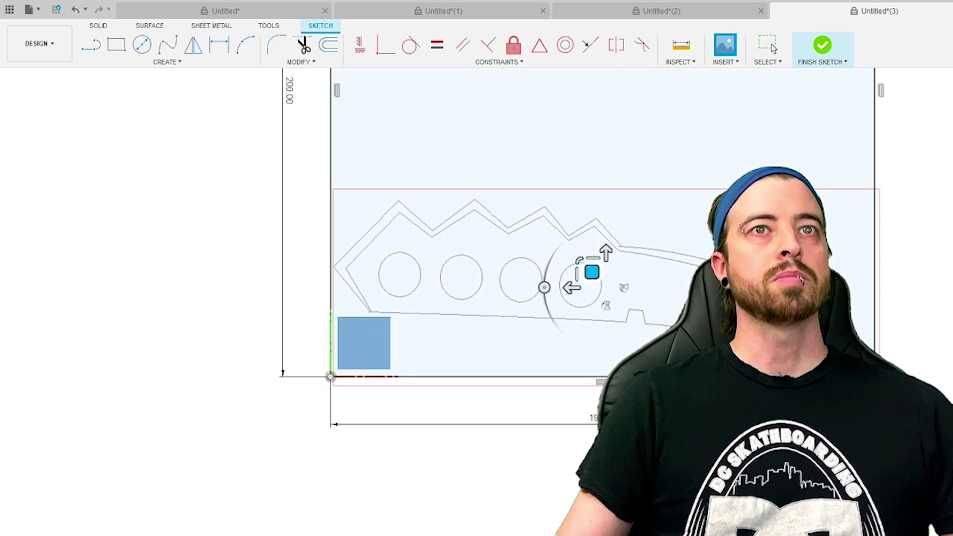
Trace the blade's curved lower edge with a three-point arc from the back corner to the tip.
left_click(921, 207)
left_click(245, 45)
scroll(447, 372, "up", 4)
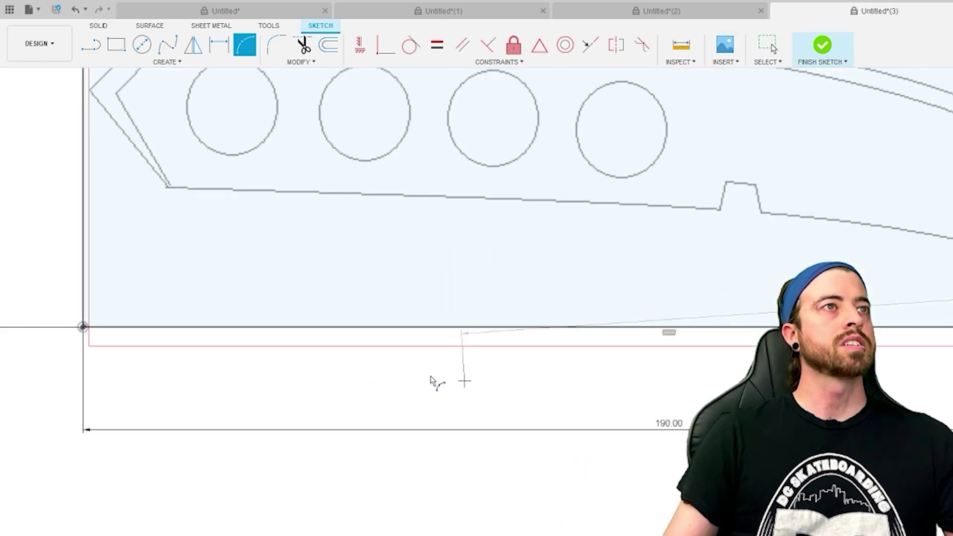
scroll(267, 227, "down", 3)
left_click(216, 227)
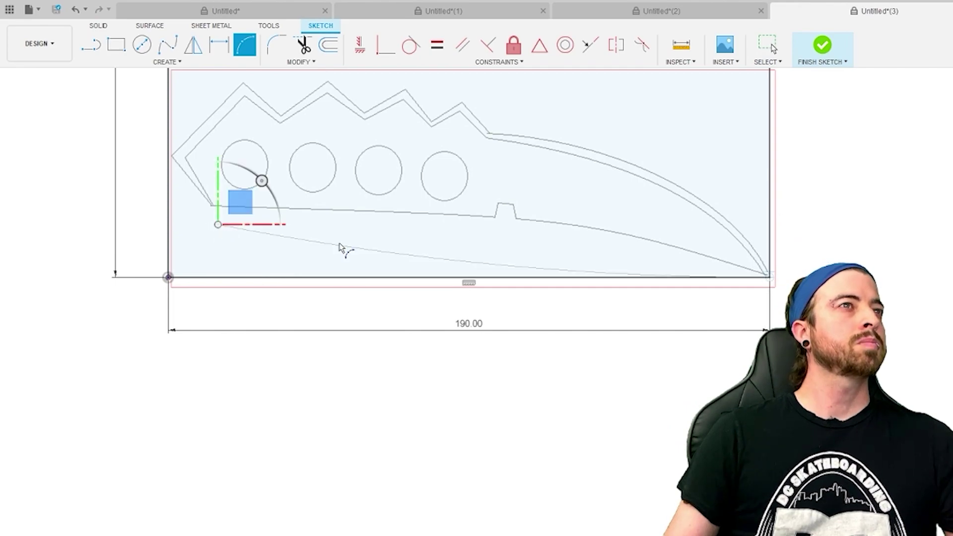
left_click(524, 224)
middle_click_drag(398, 262, 562, 288)
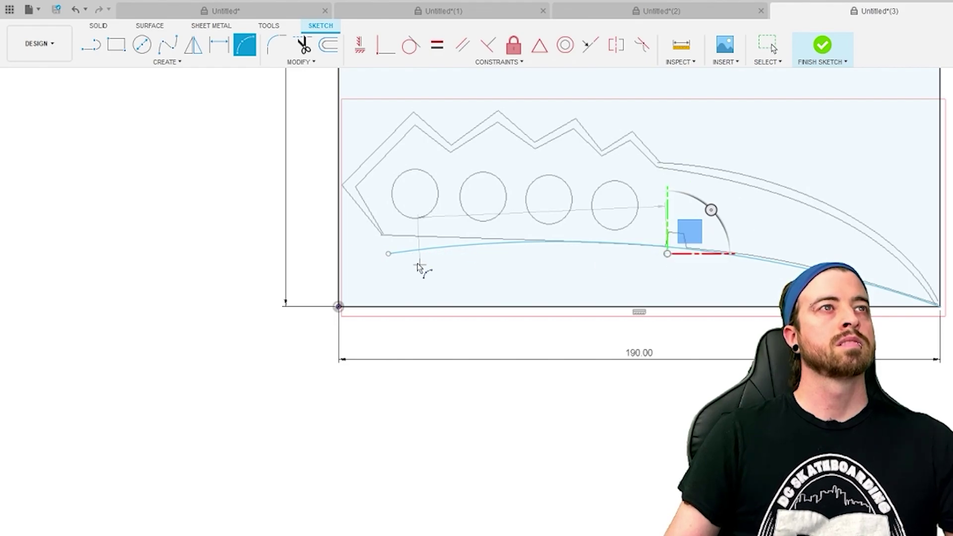
mouse_move(501, 283)
middle_mouse_down()
mouse_move(692, 279)
mouse_move(413, 309)
mouse_move(505, 298)
middle_mouse_up()
scroll(691, 279, "up", 3)
scroll(749, 316, "down", 3)
scroll(678, 310, "up", 2)
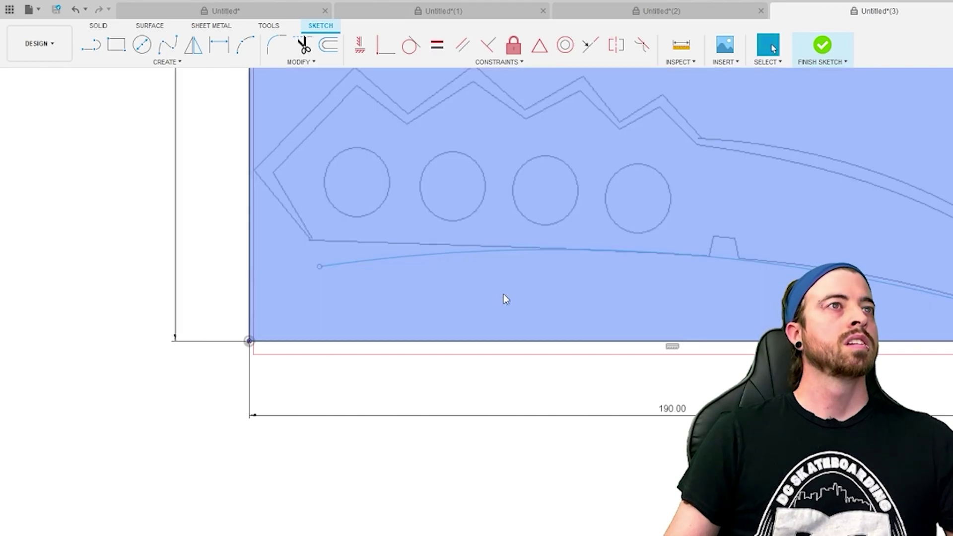
middle_click_drag(319, 261, 469, 277)
middle_click_drag(492, 170, 479, 308)
scroll(479, 308, "up", 2)
Trace the zigzag spine as connected straight lines along the peaks and valleys, then check the outline.
key("l")
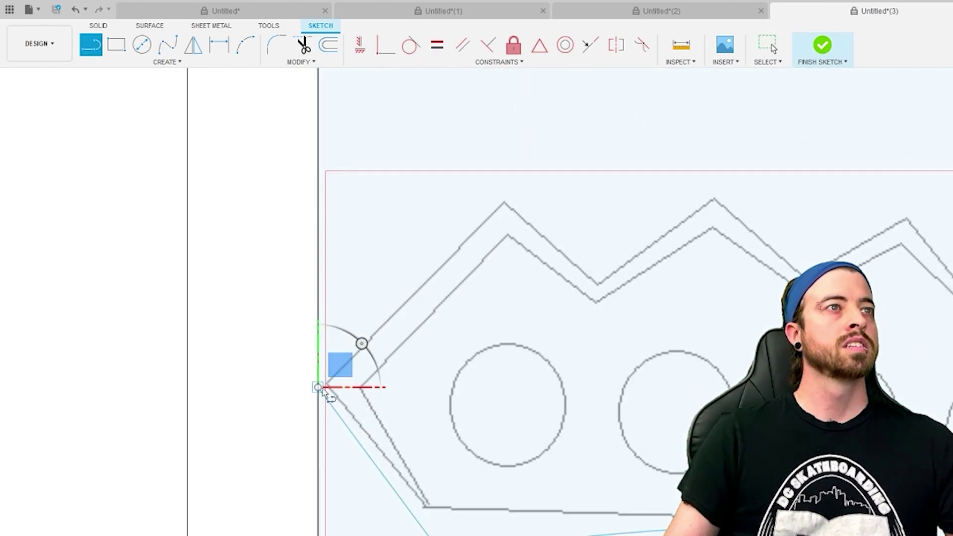
left_click(505, 203)
left_click(600, 284)
left_click(714, 202)
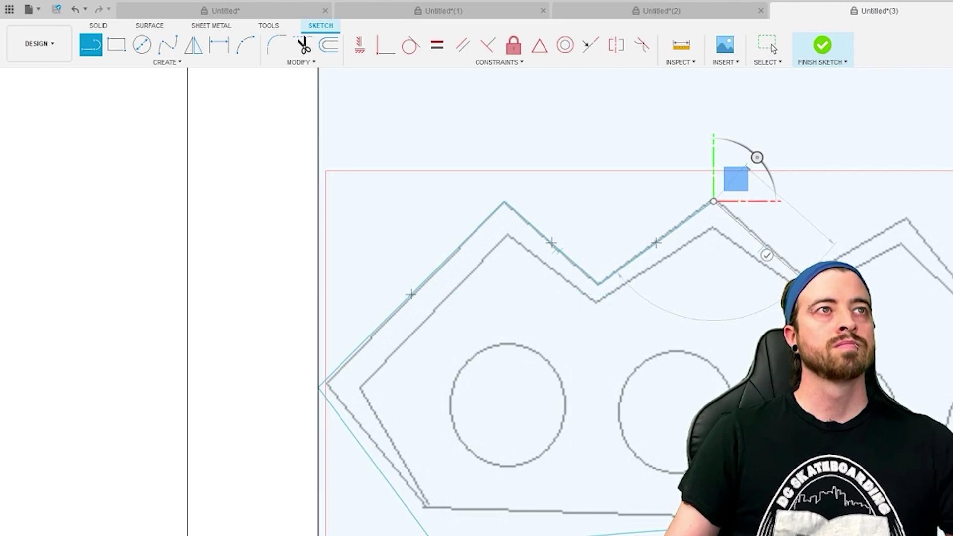
left_click(801, 271)
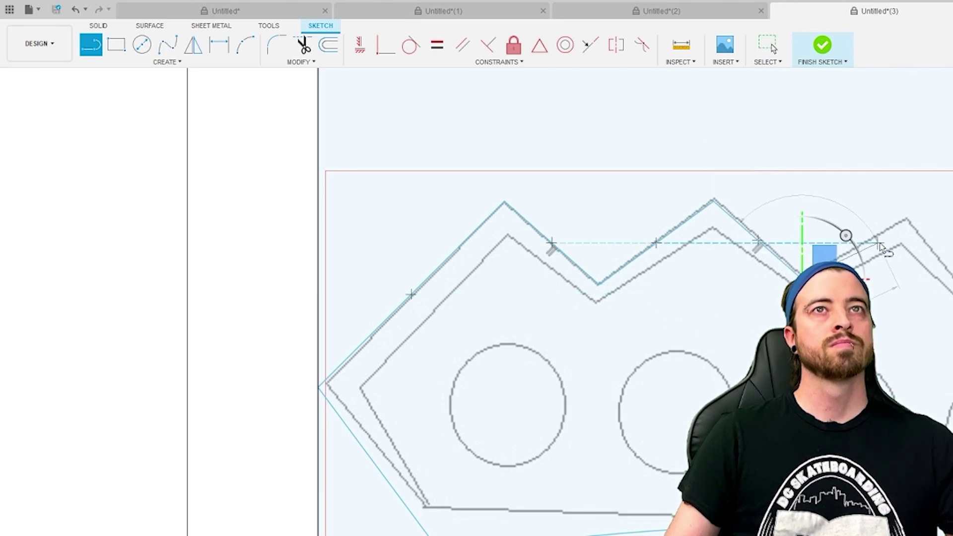
scroll(894, 224, "up", 2)
scroll(936, 247, "up", 2)
scroll(935, 248, "down", 2)
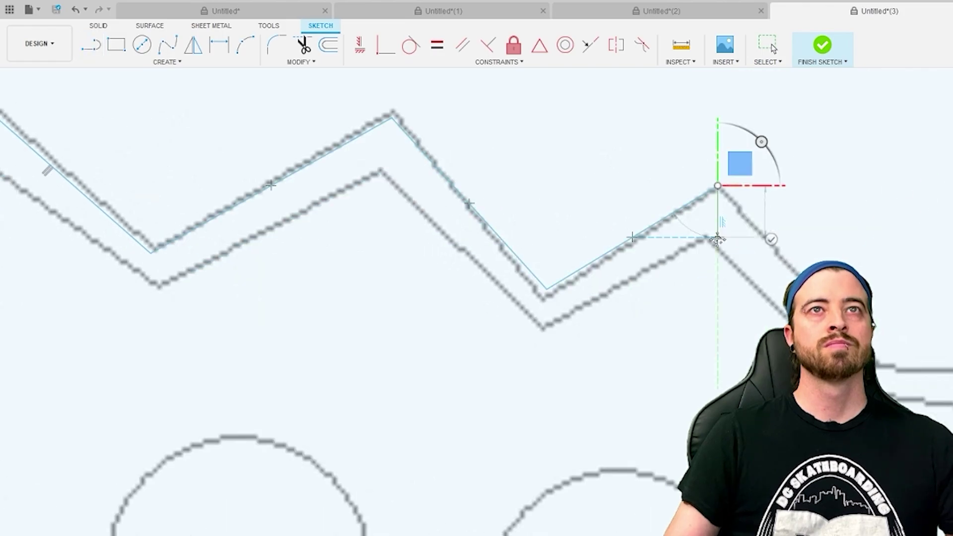
scroll(890, 369, "down", 2)
key("Escape")
scroll(890, 369, "down", 2)
scroll(540, 320, "up", 2)
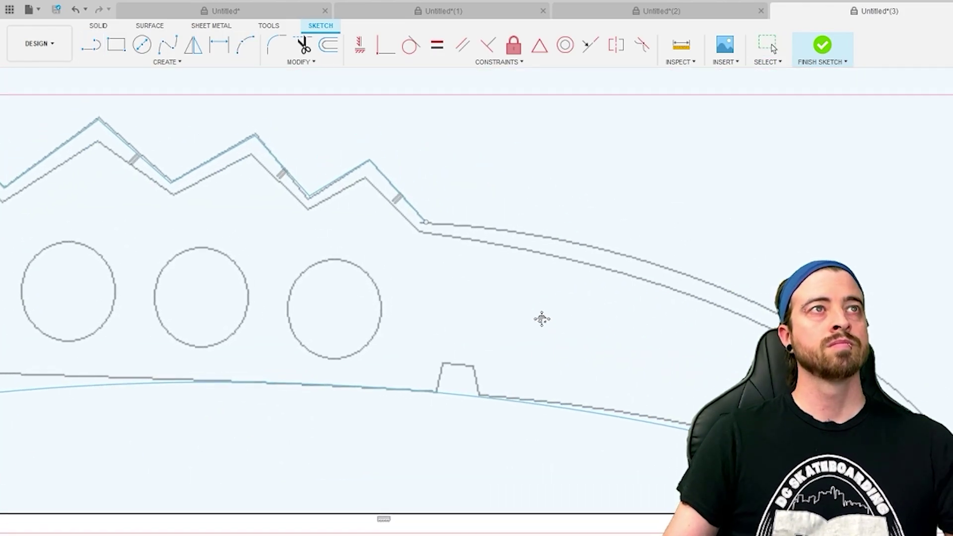
scroll(541, 319, "up", 2)
middle_click_drag(538, 389, 671, 438)
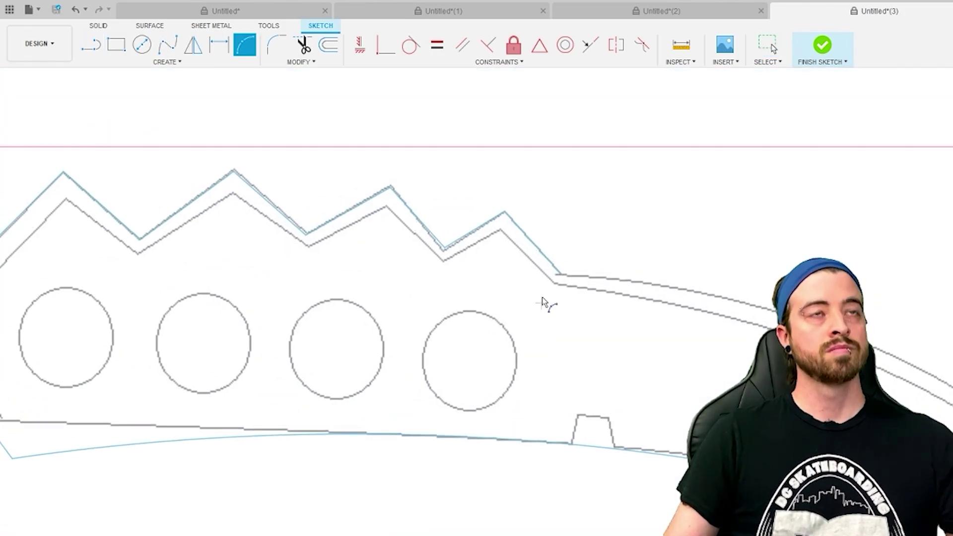
middle_click_drag(543, 303, 307, 207)
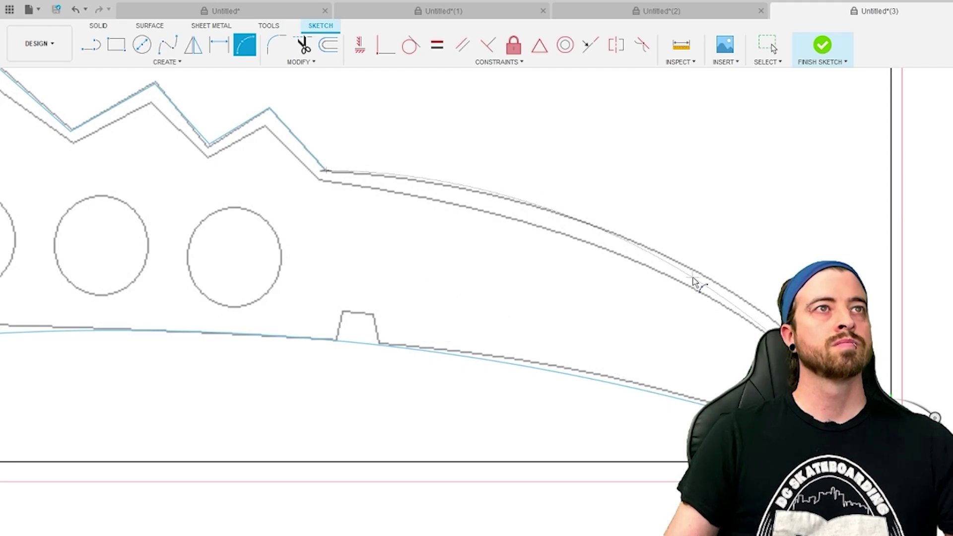
middle_click_drag(686, 282, 655, 250)
scroll(52, 171, "down", 3)
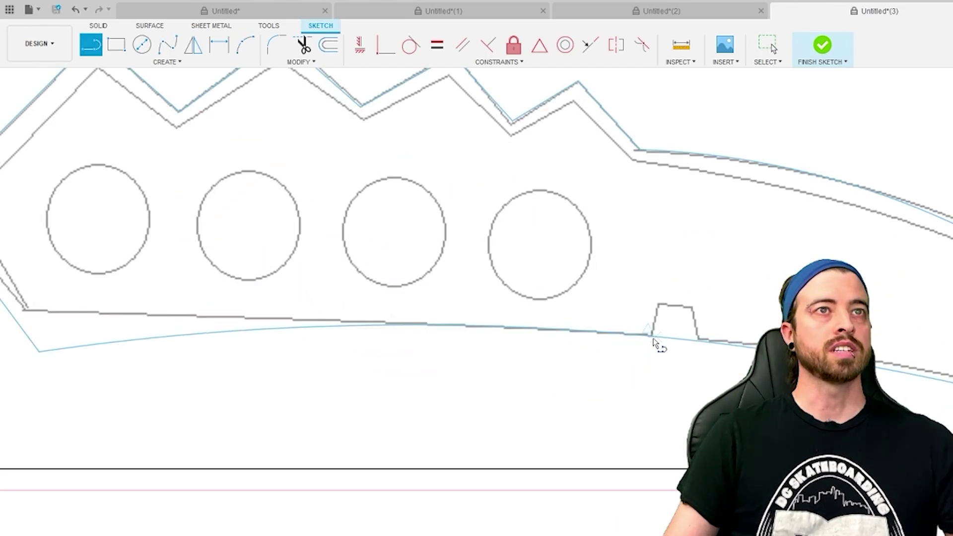
scroll(655, 344, "up", 5)
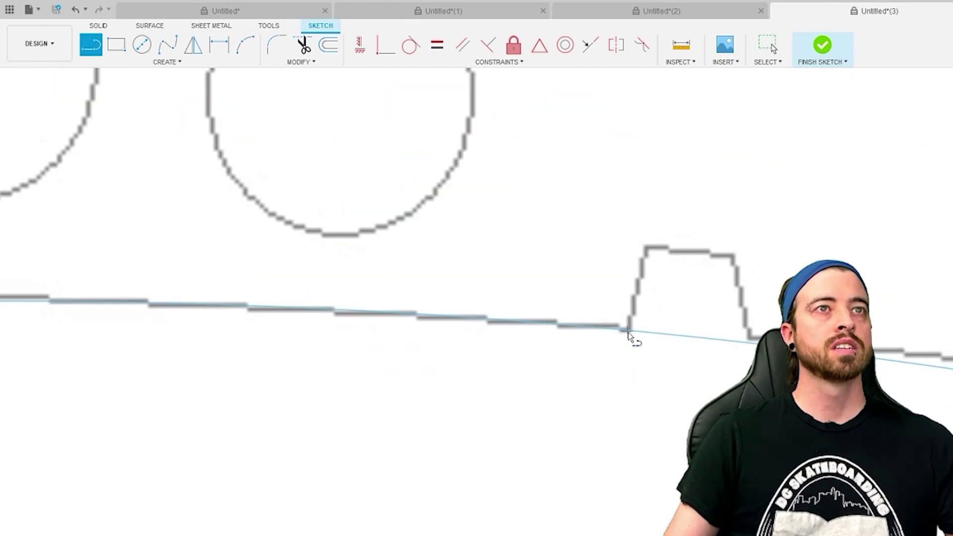
Trim the excess at the notch and redraw the lower edge as an arc from the back corner to the notch foot.
key("m")
scroll(665, 383, "down", 3)
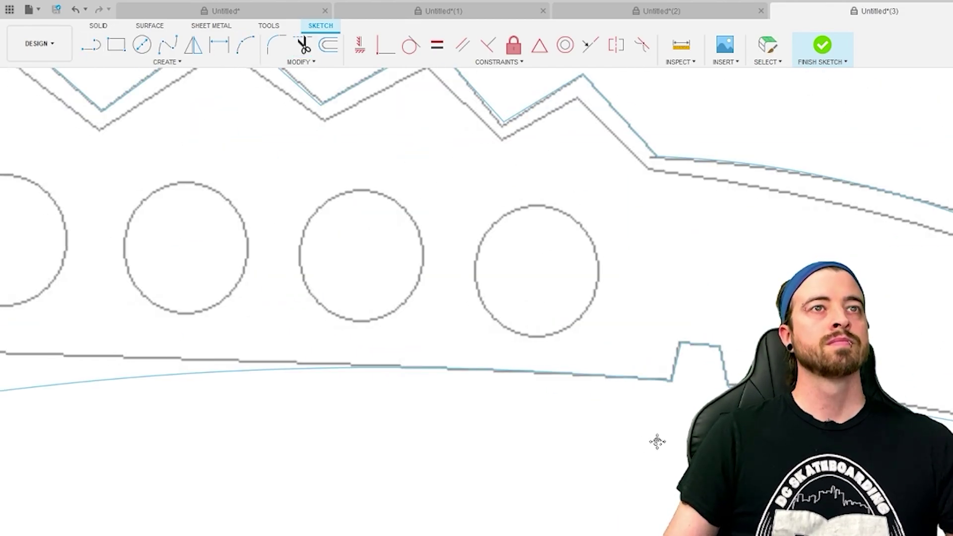
middle_click_drag(619, 374, 640, 375)
key("t")
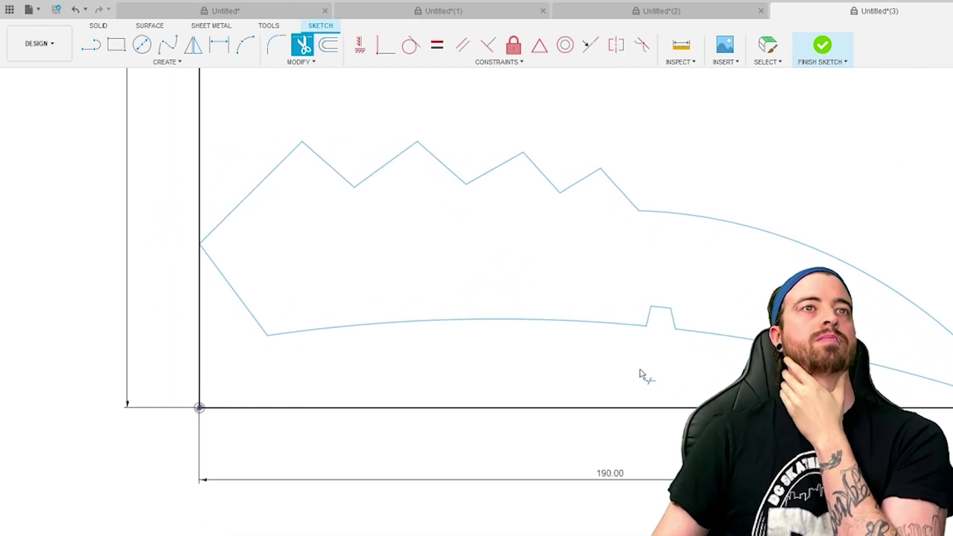
key("a")
left_click(267, 335)
left_click(646, 325)
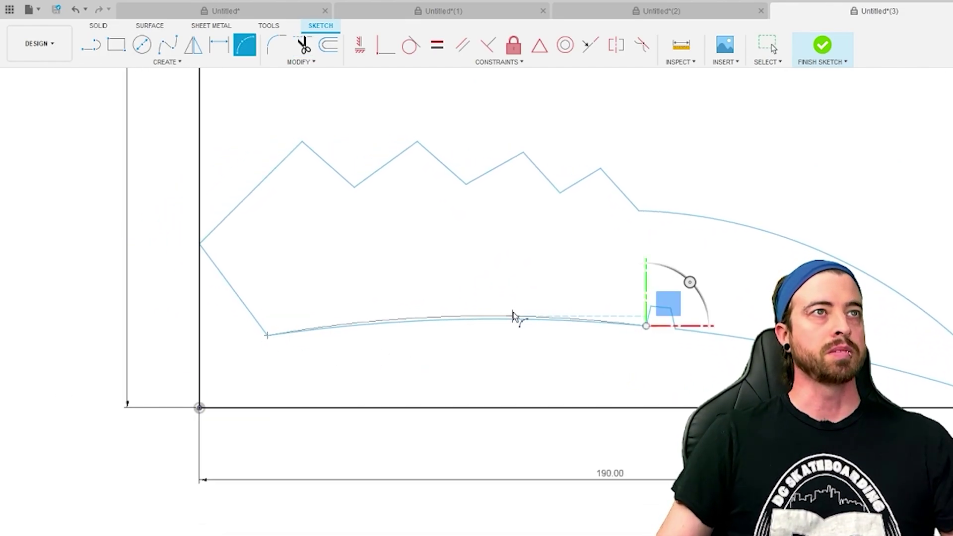
left_click(504, 307)
key("Escape")
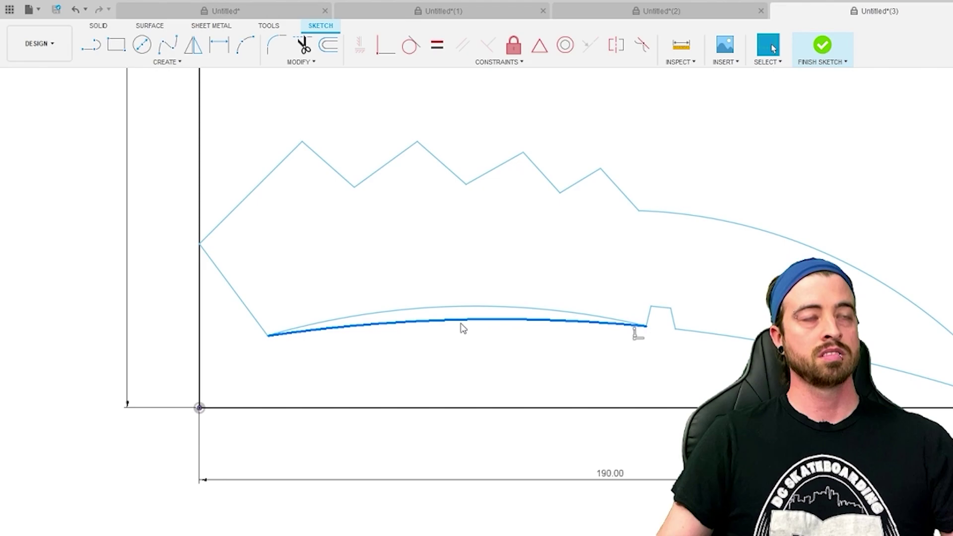
scroll(544, 397, "down", 3)
mouse_move(520, 475)
middle_mouse_down("shift")
mouse_move(507, 458)
mouse_move(433, 449)
mouse_move(611, 451)
middle_mouse_up("shift")
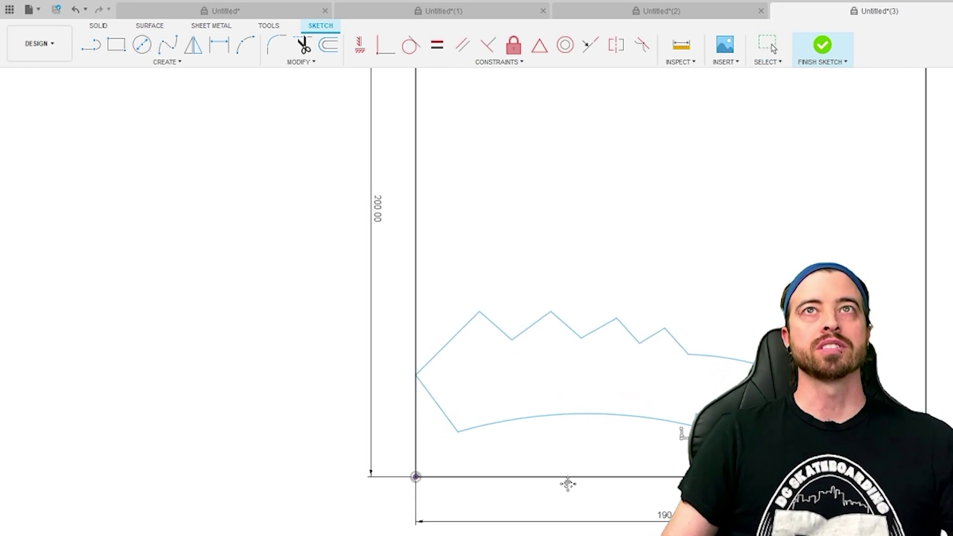
scroll(566, 483, "down", 1)
scroll(534, 387, "up", 3)
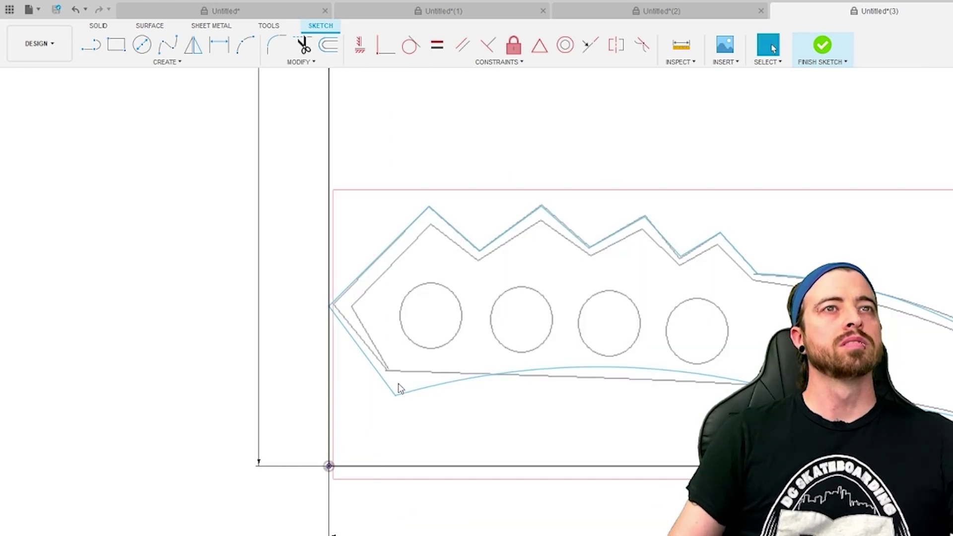
Add the first two 20 mm finger-hole circles along the handle.
left_click(140, 44)
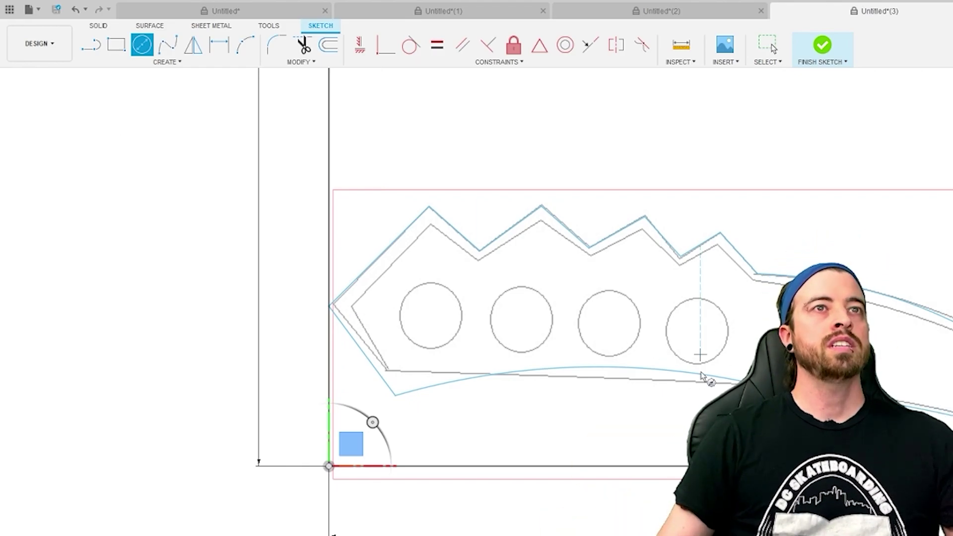
left_click(715, 319)
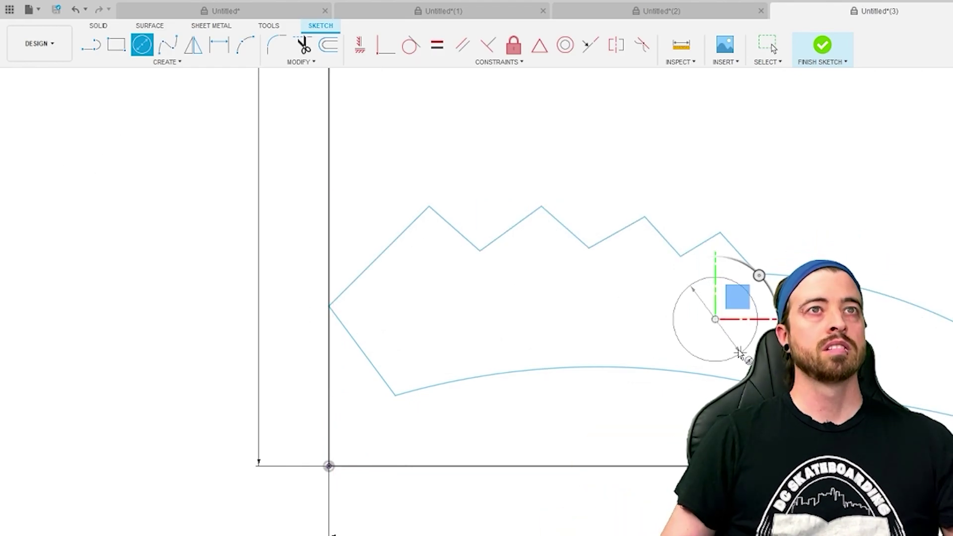
type("20")
key("Return")
key("Escape")
scroll(655, 447, "down", 2)
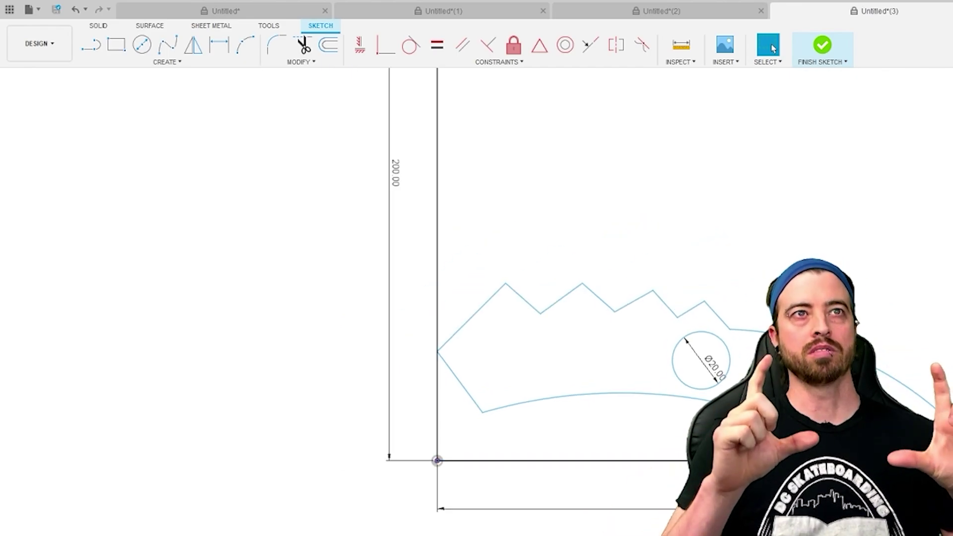
key("c")
left_click(632, 353)
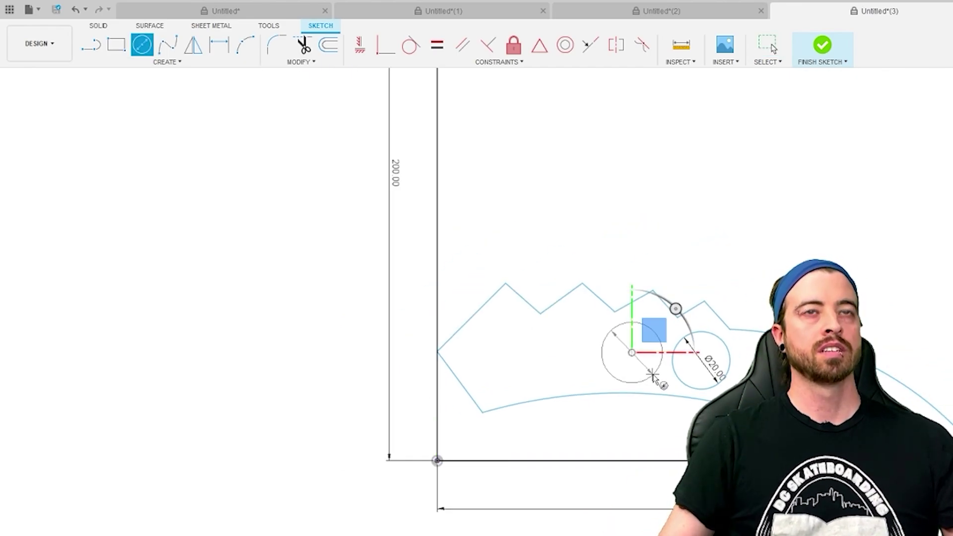
type("20")
key("Return")
key("Escape")
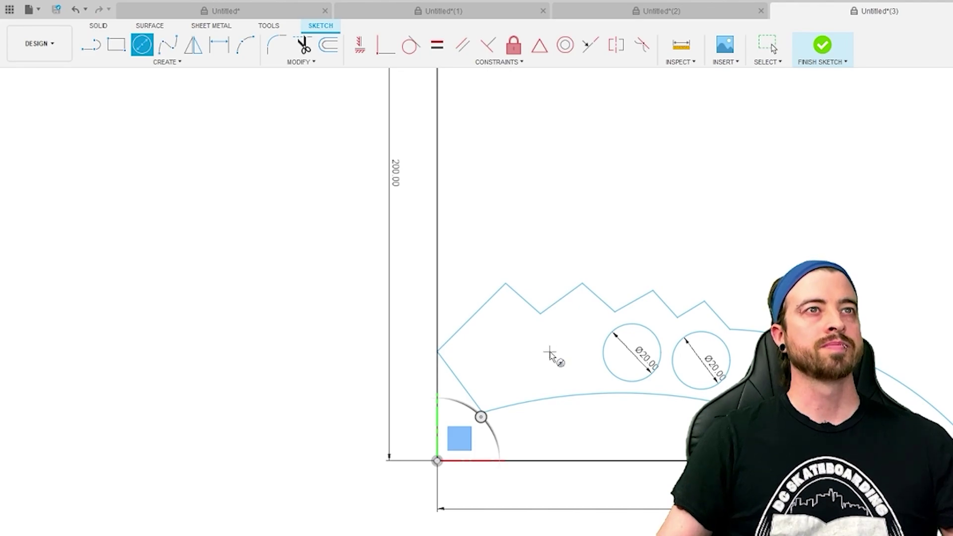
Add the 18.5 mm and 17 mm finger holes and finish the sketch.
left_click(551, 353)
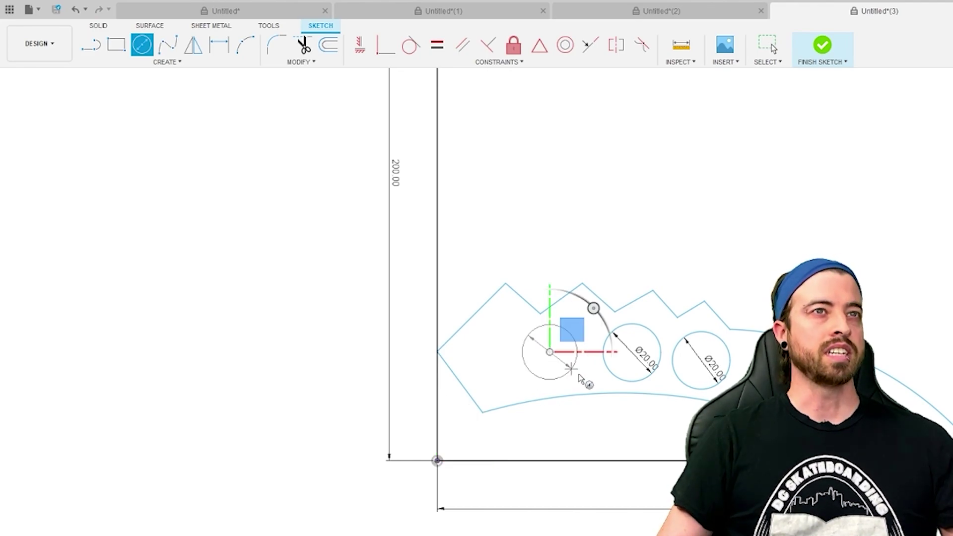
type("18.5")
key("Return")
key("Escape")
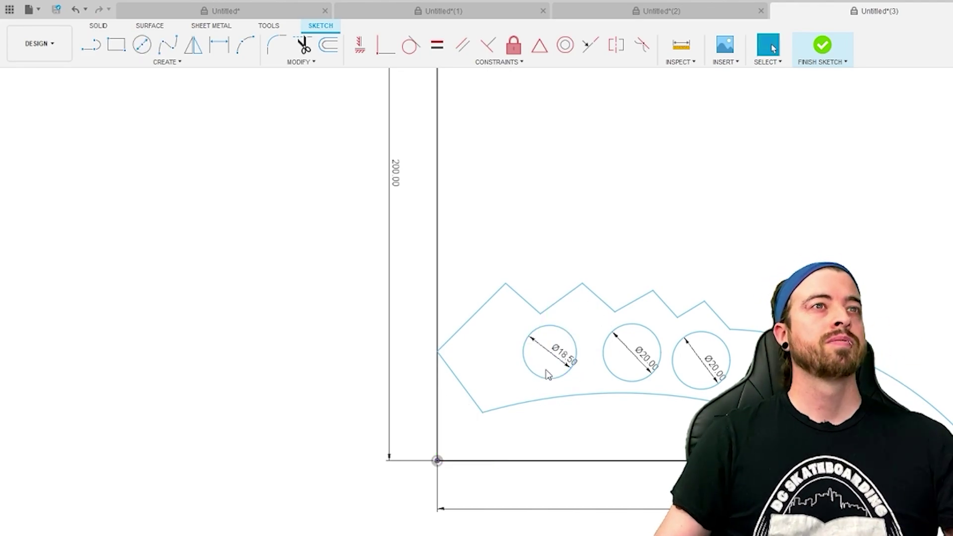
key("c")
left_click(491, 365)
type("17")
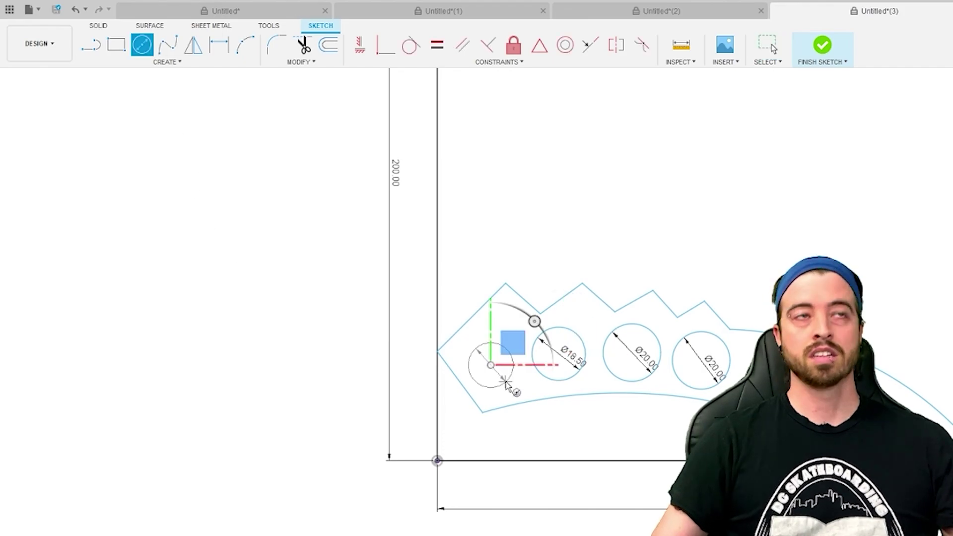
key("Return")
key("Escape")
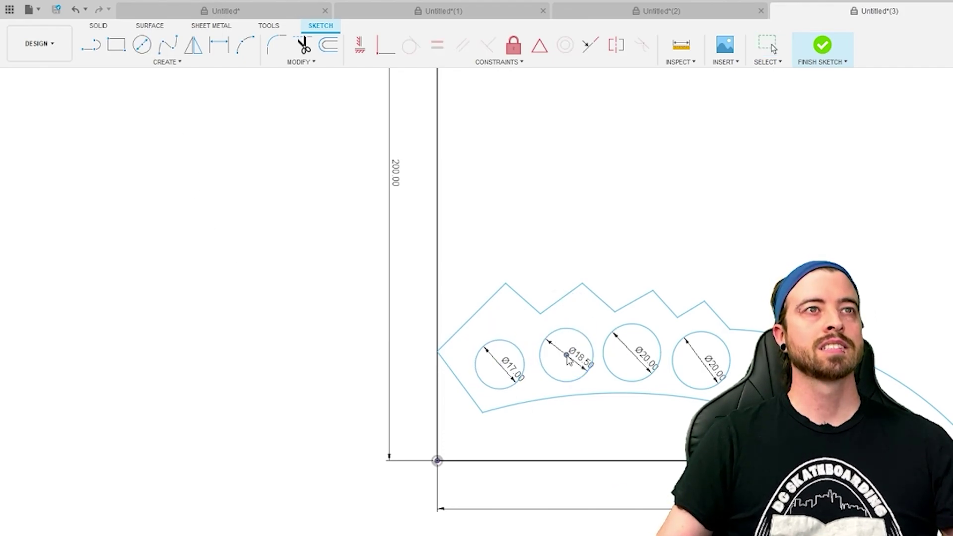
scroll(568, 362, "down", 3)
key("Return")
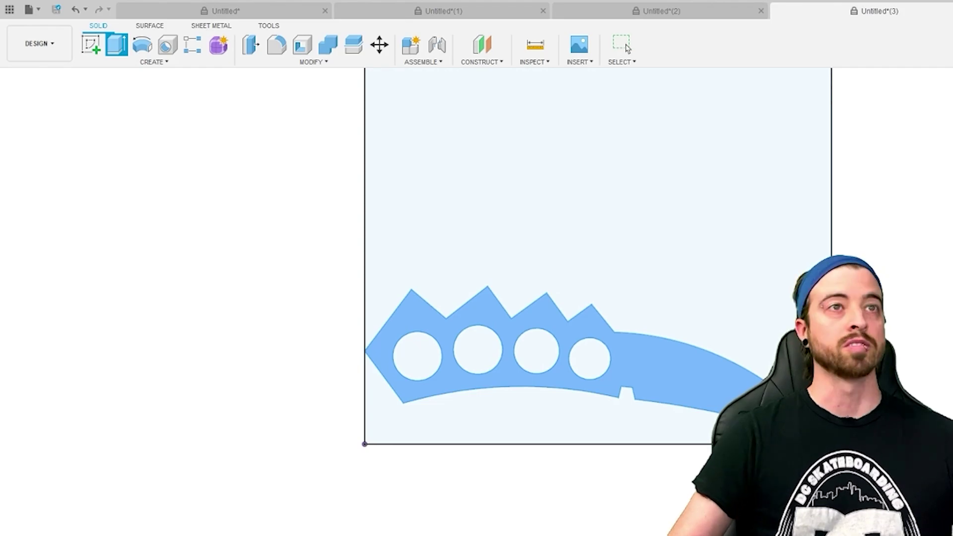
Extrude the knife profile into a solid body with the four holes cut through, then inspect it from above, face-on and angled.
mouse_move(634, 335)
middle_mouse_down("shift")
mouse_move(637, 468)
mouse_move(704, 474)
middle_mouse_up("shift")
scroll(705, 475, "up", 5)
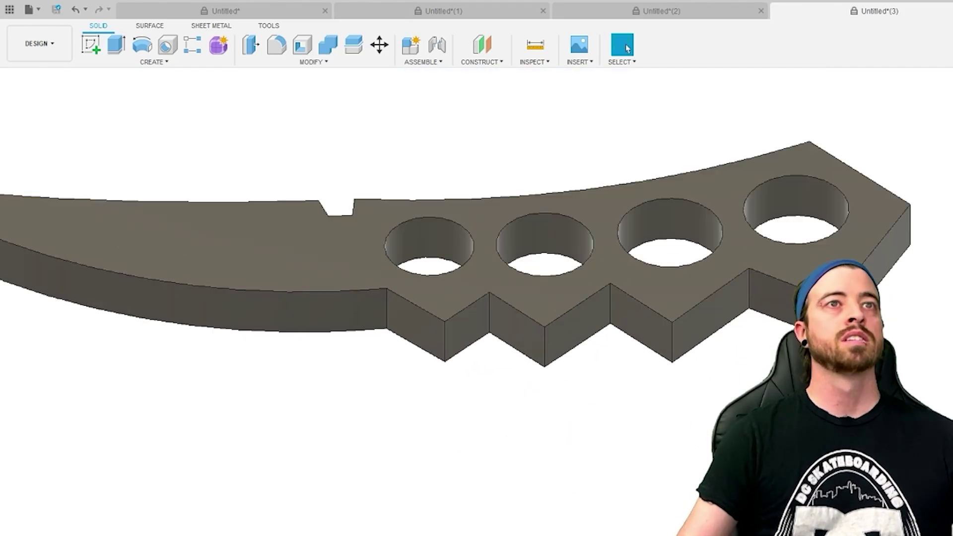
scroll(617, 389, "down", 3)
middle_click_drag(713, 386, 592, 490, "shift")
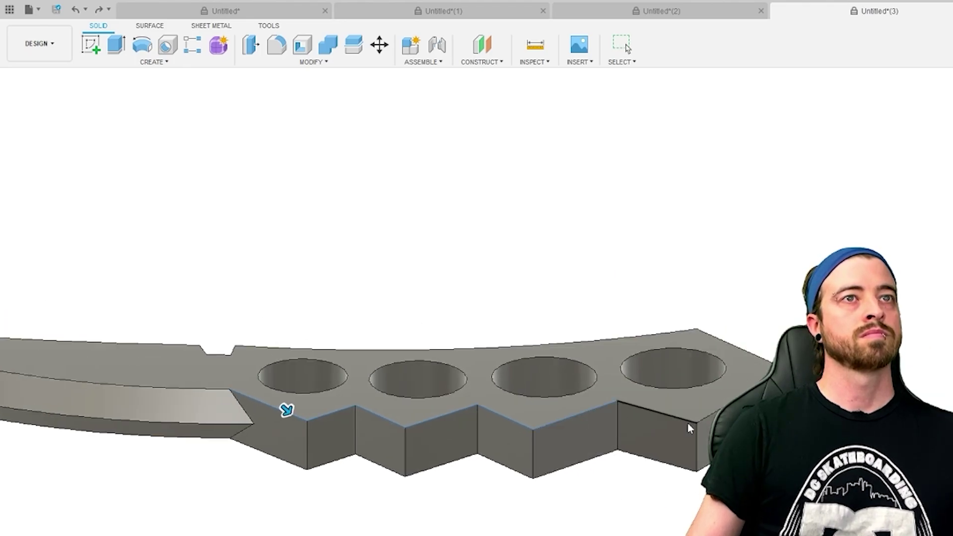
mouse_move(688, 423)
middle_mouse_down("shift")
mouse_move(695, 290)
mouse_move(530, 323)
mouse_move(573, 319)
middle_mouse_up("shift")
mouse_move(555, 433)
middle_mouse_down("shift")
mouse_move(505, 484)
mouse_move(558, 526)
mouse_move(557, 466)
mouse_move(528, 485)
mouse_move(586, 373)
mouse_move(497, 521)
mouse_move(472, 379)
mouse_move(528, 336)
middle_mouse_up("shift")
mouse_move(589, 489)
middle_mouse_down("shift")
mouse_move(556, 486)
mouse_move(673, 437)
mouse_move(695, 466)
mouse_move(655, 418)
mouse_move(684, 344)
middle_mouse_up("shift")
mouse_move(633, 492)
middle_mouse_down("shift")
mouse_move(656, 511)
mouse_move(638, 452)
middle_mouse_up("shift")
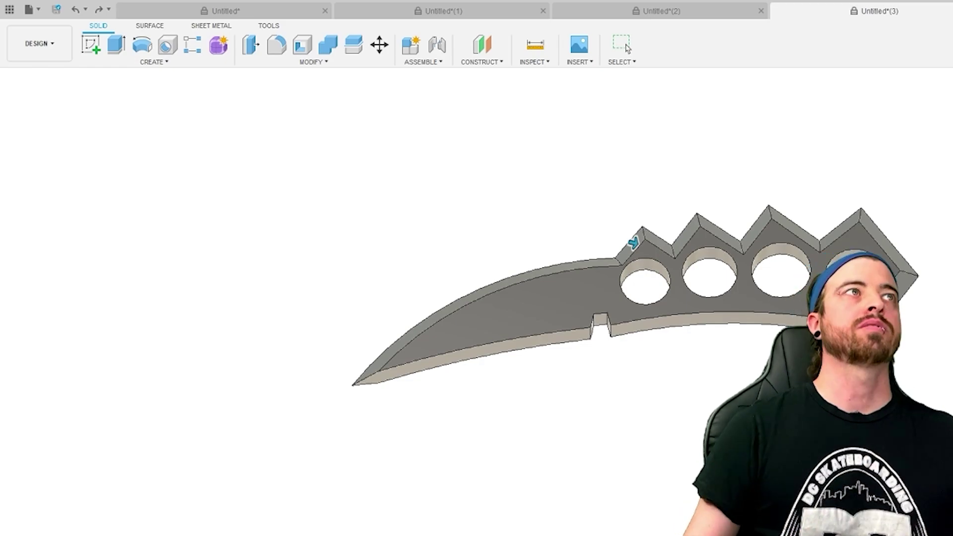
middle_click_drag(574, 473, 541, 397, "shift")
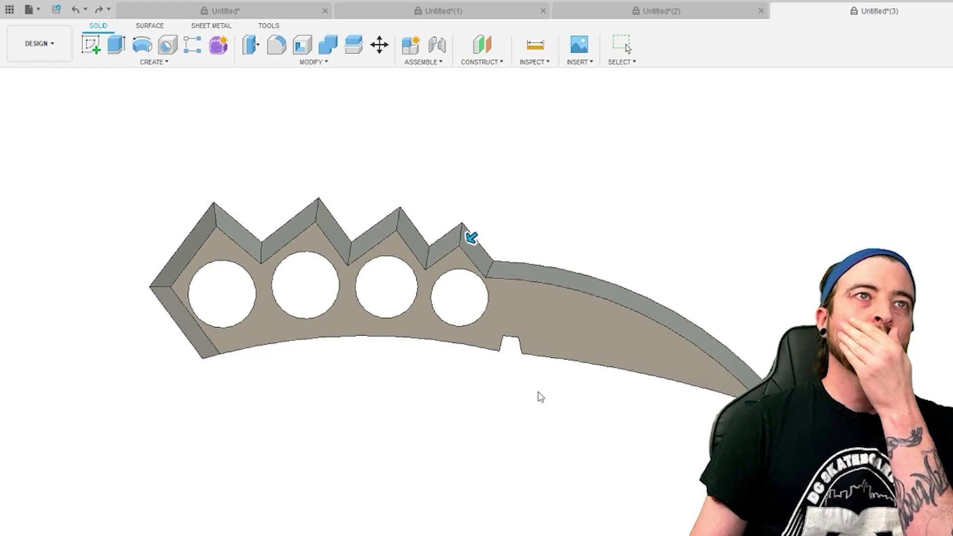
mouse_move(611, 477)
middle_mouse_down("shift")
mouse_move(543, 415)
mouse_move(663, 470)
middle_mouse_up("shift")
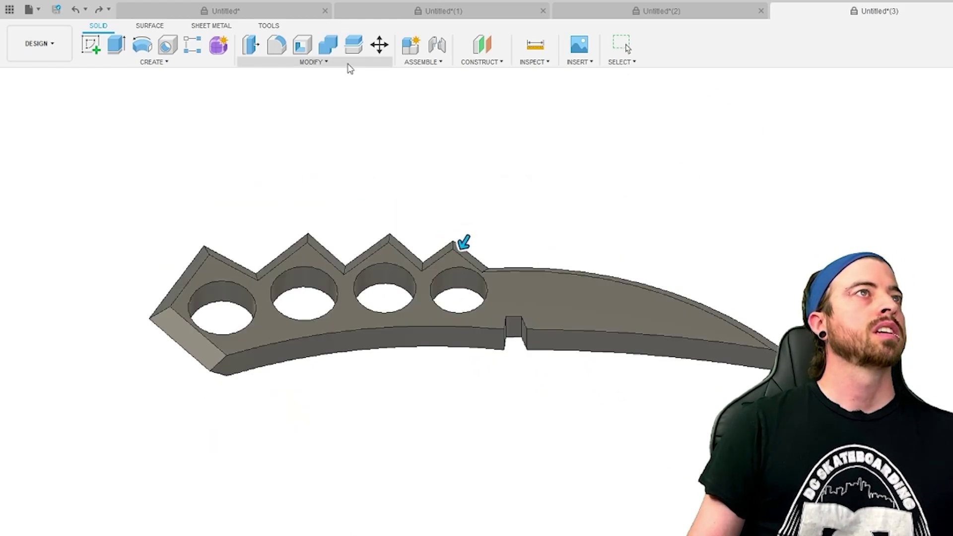
Pick the handle's lower curved face and then the blade's flat side face for edge rounding.
left_click(314, 343)
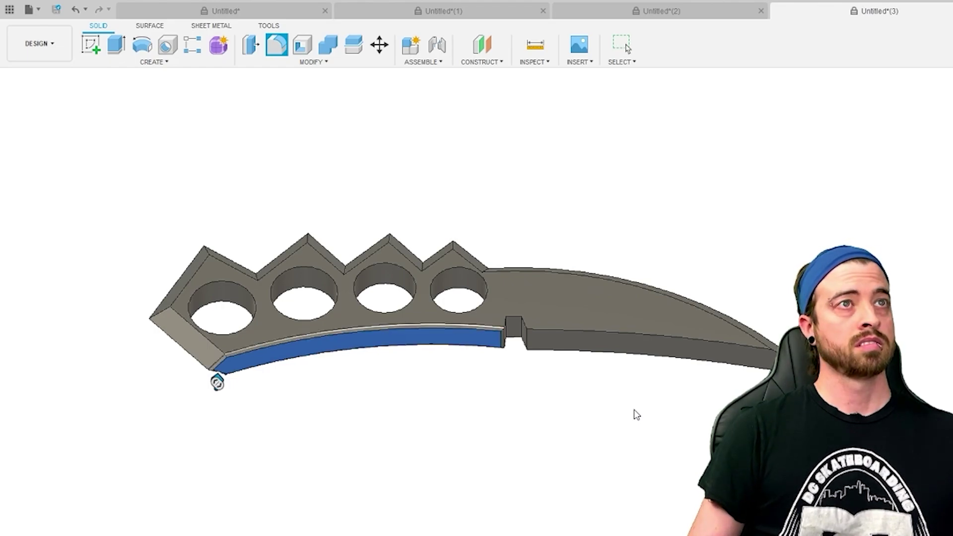
scroll(405, 447, "up", 1)
scroll(345, 434, "up", 3)
mouse_move(345, 435)
middle_mouse_down("shift")
mouse_move(328, 362)
mouse_move(430, 416)
mouse_move(417, 410)
mouse_move(426, 298)
middle_mouse_up("shift")
left_click(421, 254)
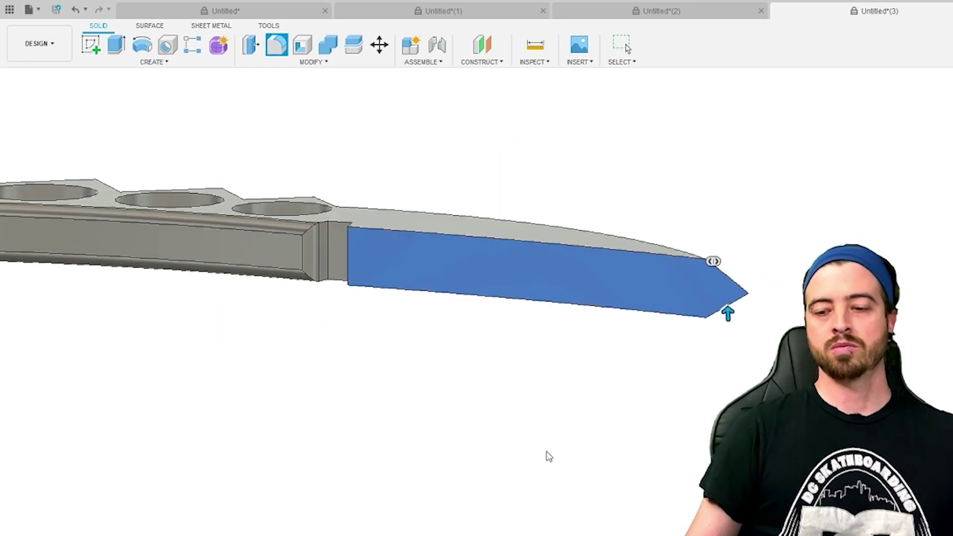
mouse_move(548, 456)
middle_mouse_down("shift")
mouse_move(445, 447)
mouse_move(480, 458)
middle_mouse_up("shift")
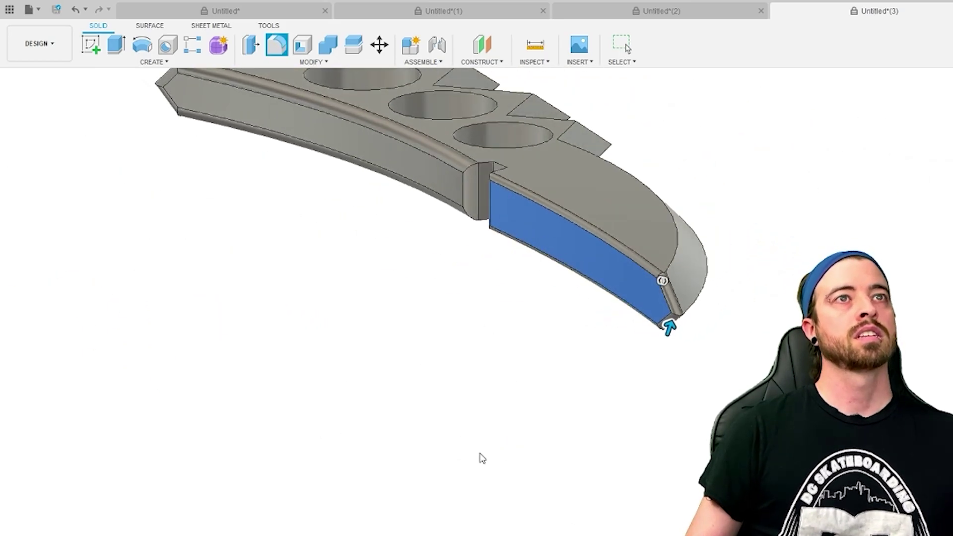
key("Escape")
middle_click_drag(665, 481, 357, 159, "shift")
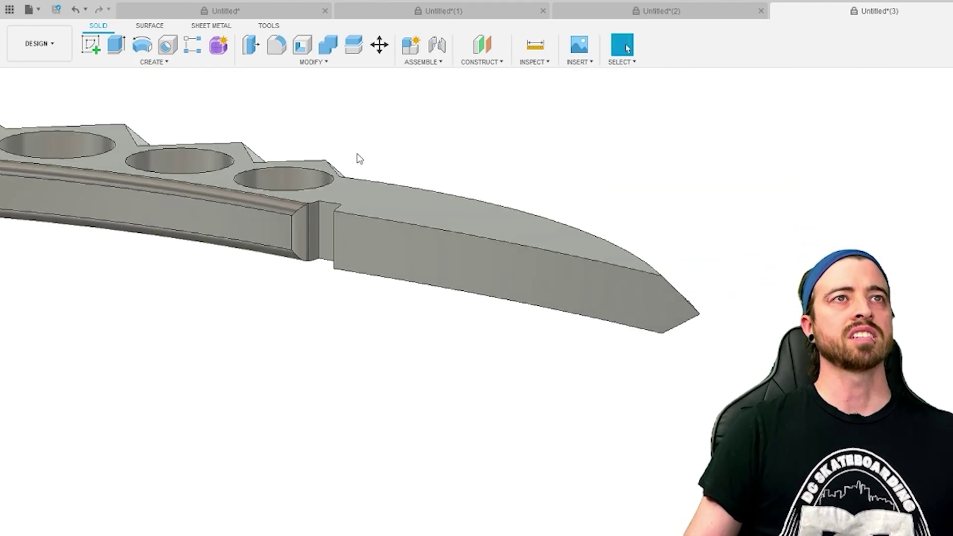
left_click(513, 264)
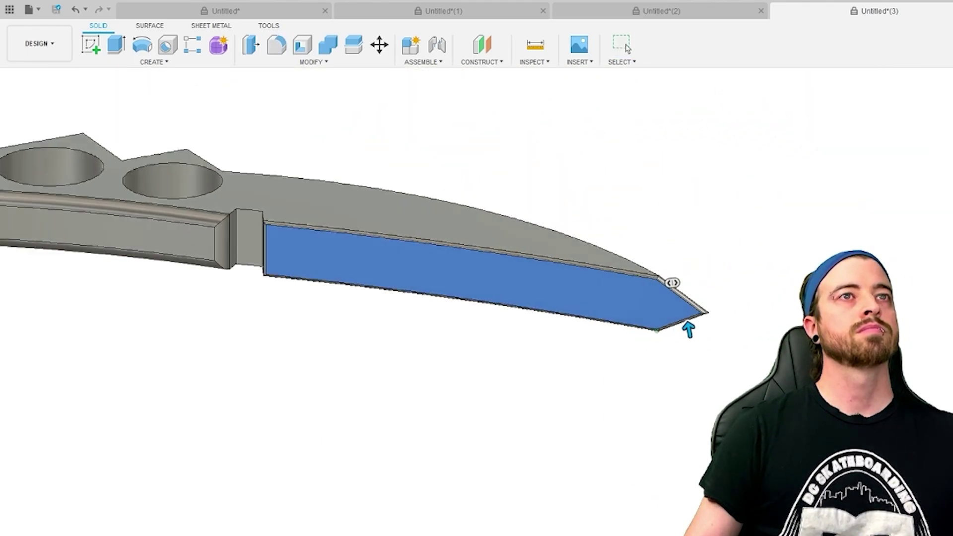
mouse_move(253, 397)
middle_mouse_down("shift")
mouse_move(437, 358)
mouse_move(673, 124)
mouse_move(564, 454)
mouse_move(631, 478)
mouse_move(619, 479)
middle_mouse_up("shift")
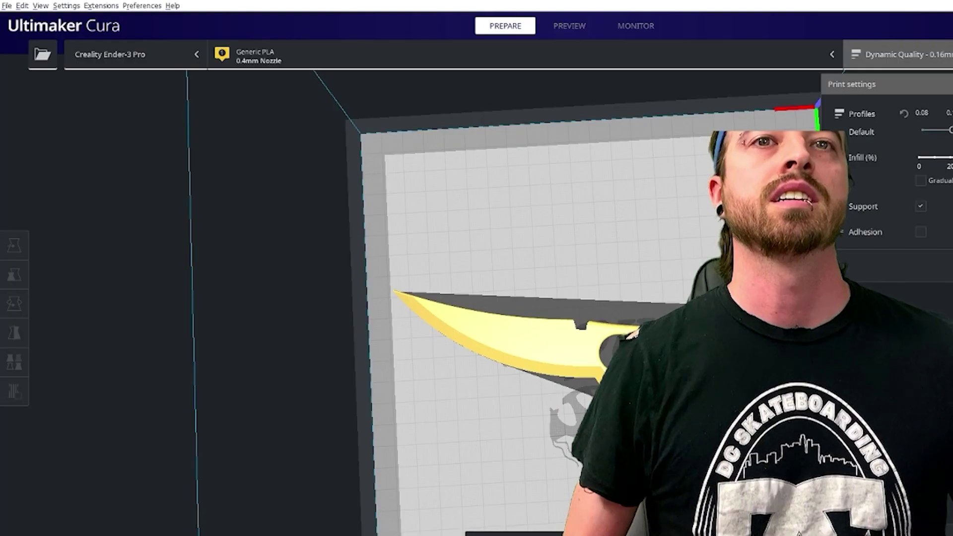
Scale the blade model uniformly to 101 percent, correcting the first 105 percent value.
key("ctrl+a")
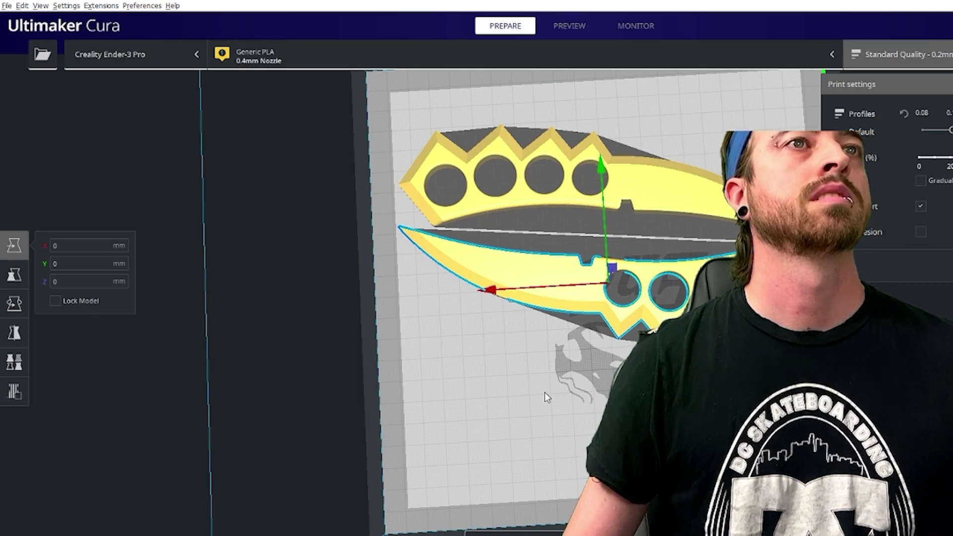
type("s")
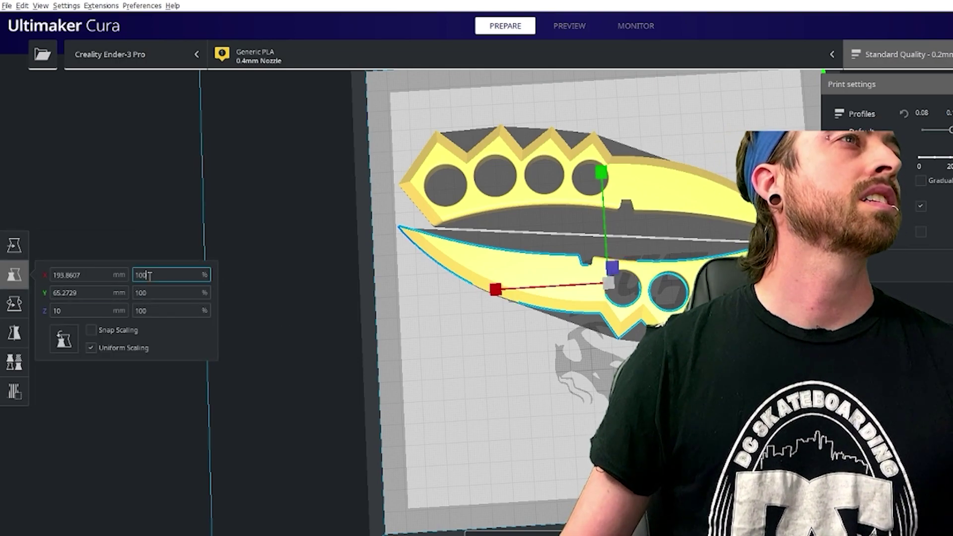
type("105")
key("Return")
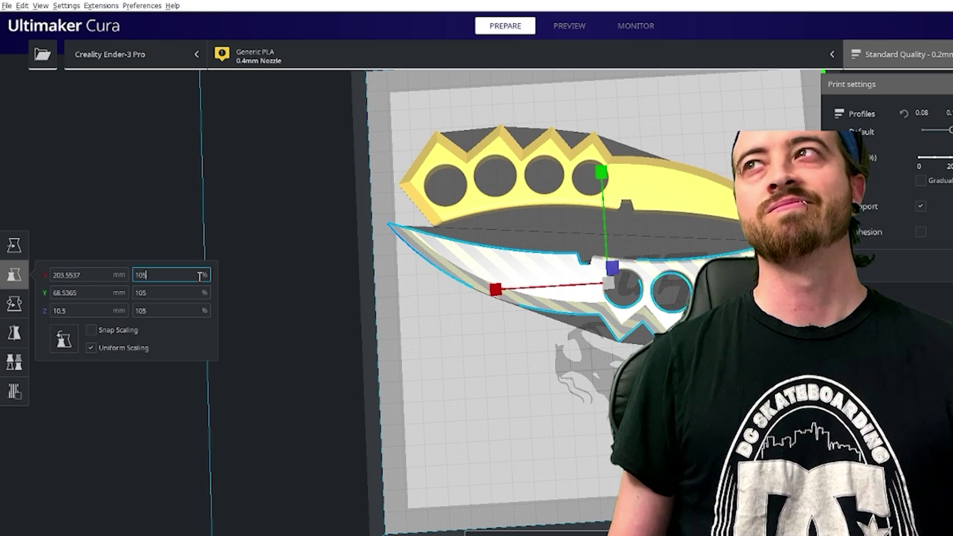
key("BackSpace")
type("1")
key("Return")
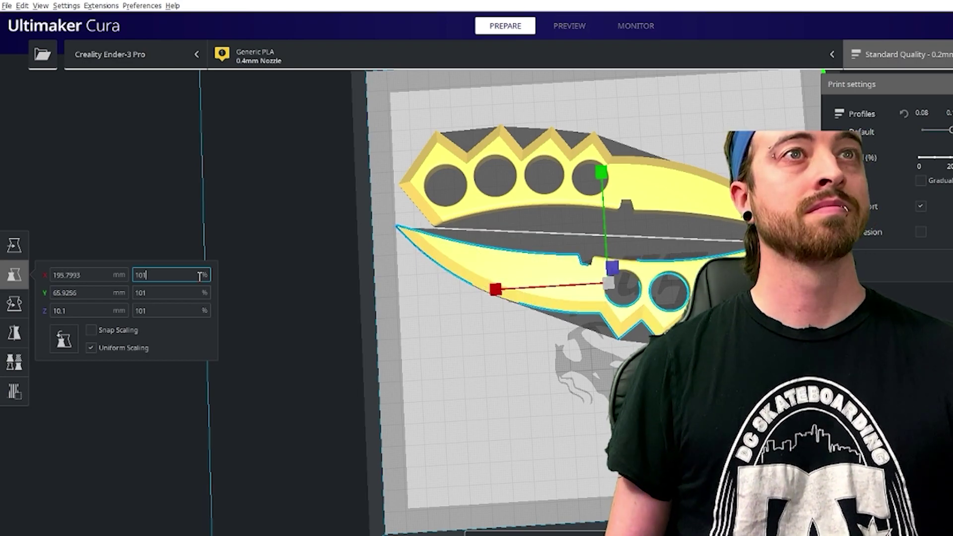
Scale the upper knuckle model uniformly to 101 percent as well.
left_click(647, 200)
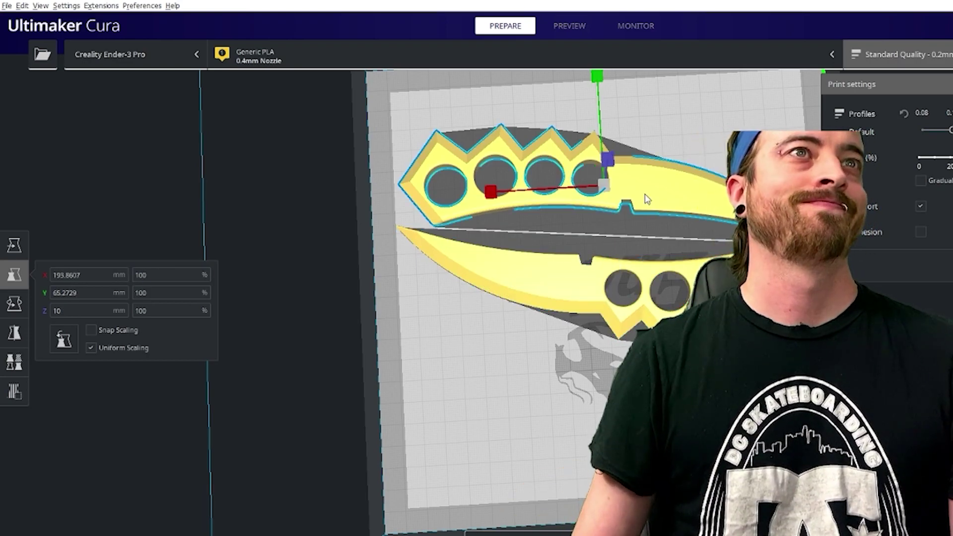
key("BackSpace")
type("1")
key("Return")
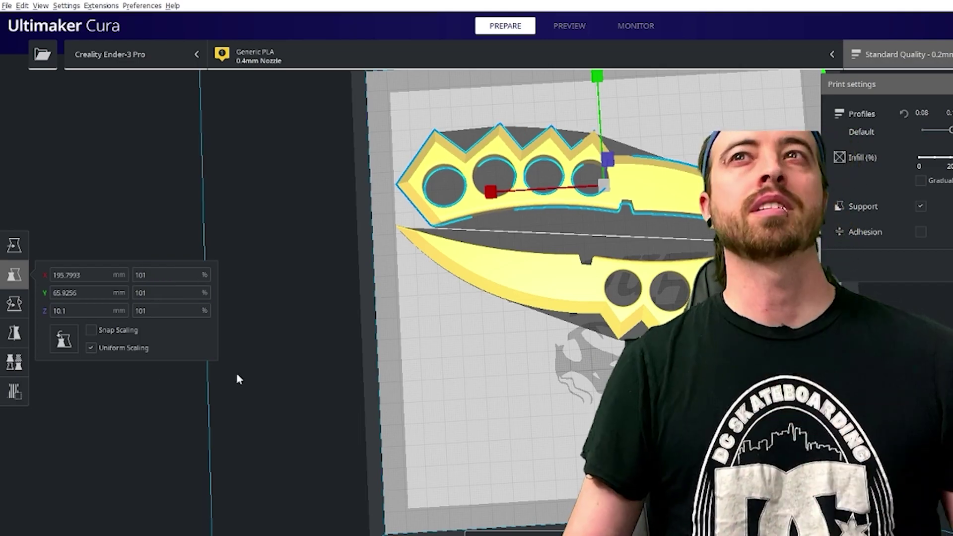
scroll(521, 400, "up", 5)
mouse_move(469, 432)
right_mouse_down()
mouse_move(564, 323)
mouse_move(355, 309)
right_mouse_up()
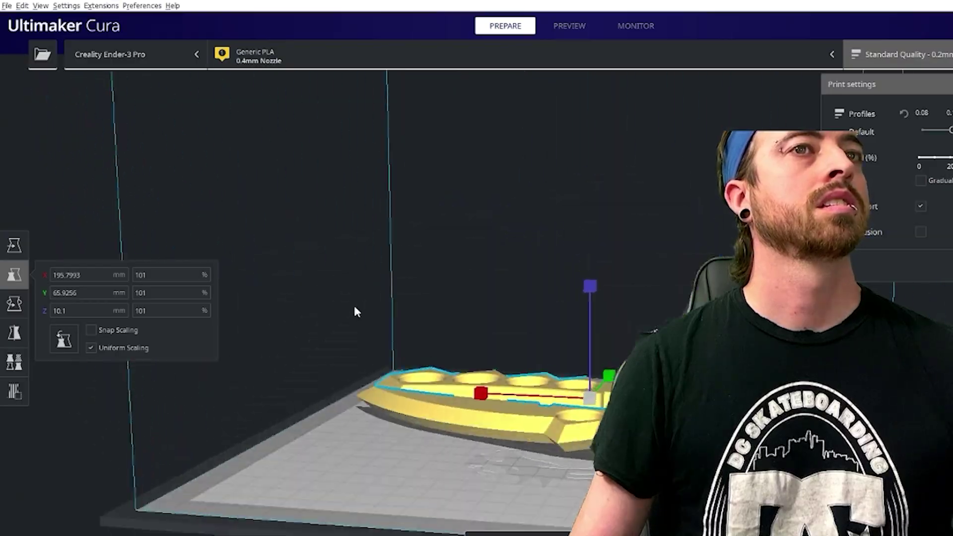